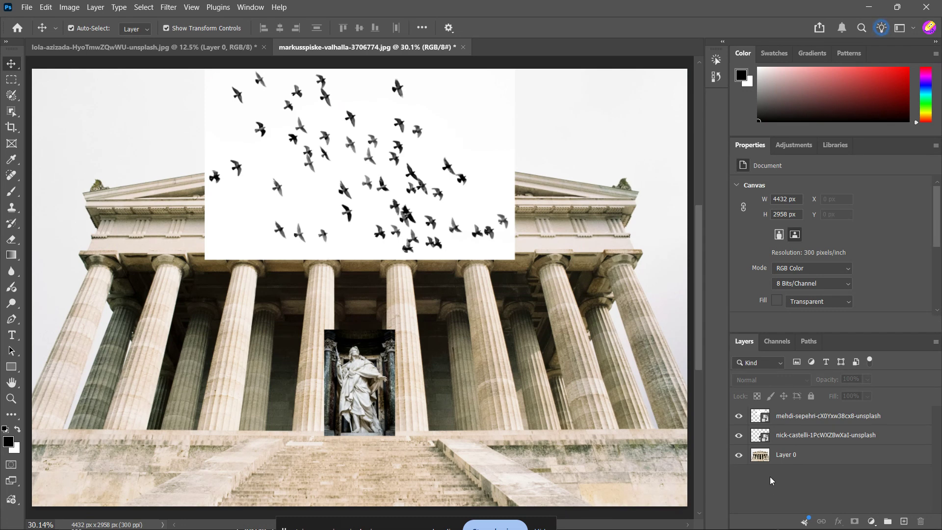
click(764, 460)
click(789, 438)
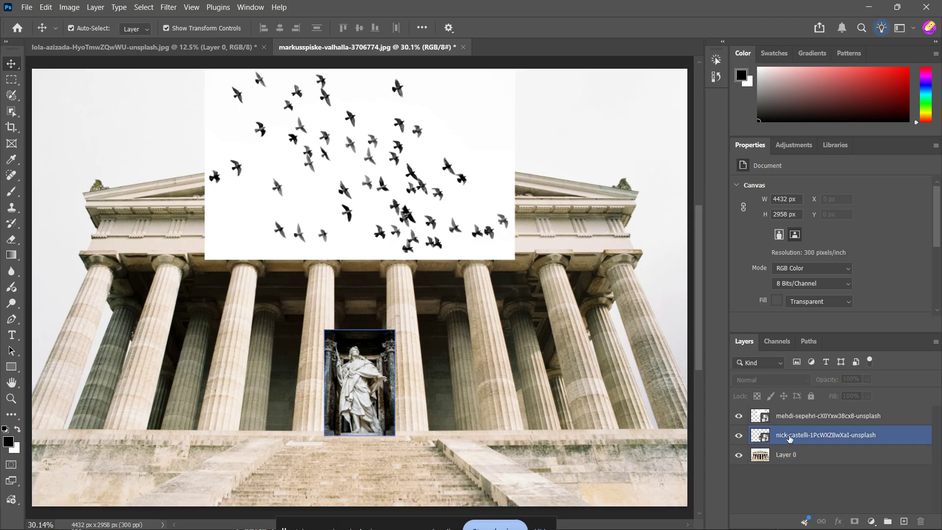
click(774, 420)
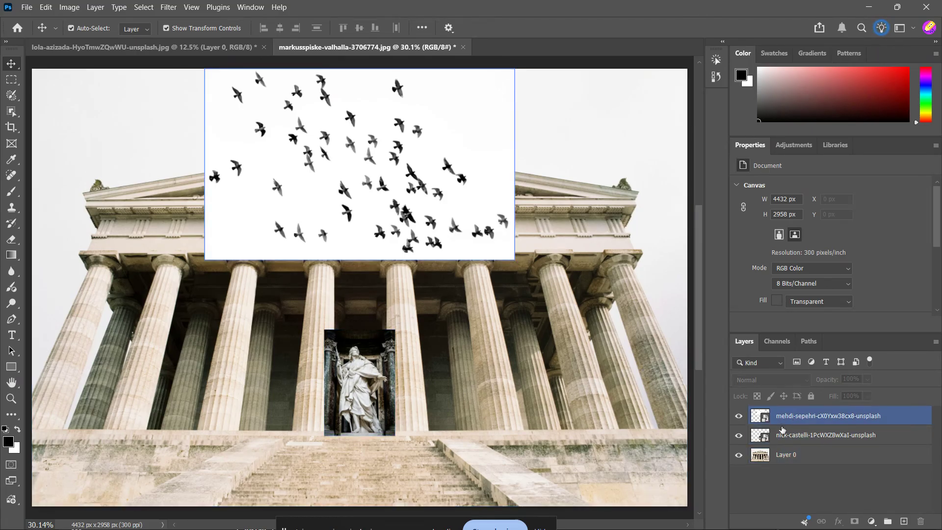
click(781, 429)
click(783, 421)
click(784, 435)
click(783, 420)
click(784, 431)
click(784, 421)
click(787, 431)
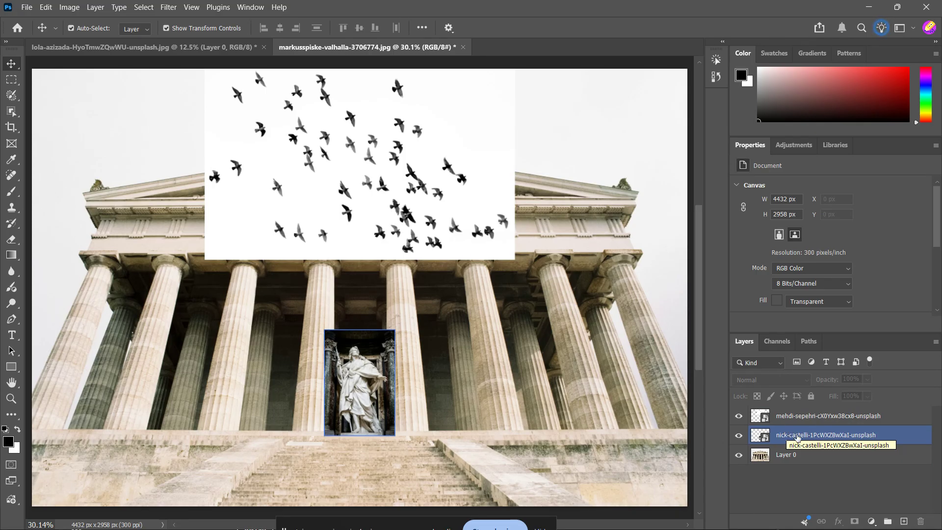
click(798, 421)
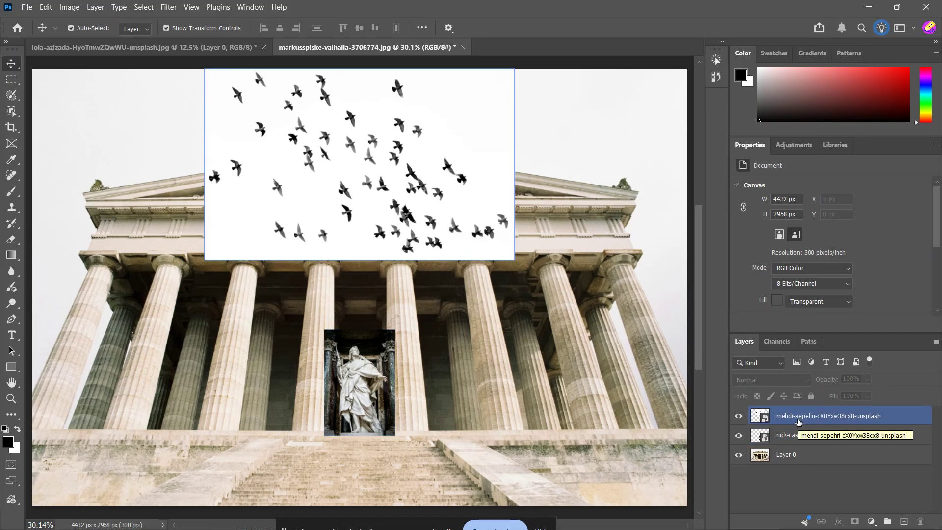
click(799, 435)
click(789, 421)
click(786, 454)
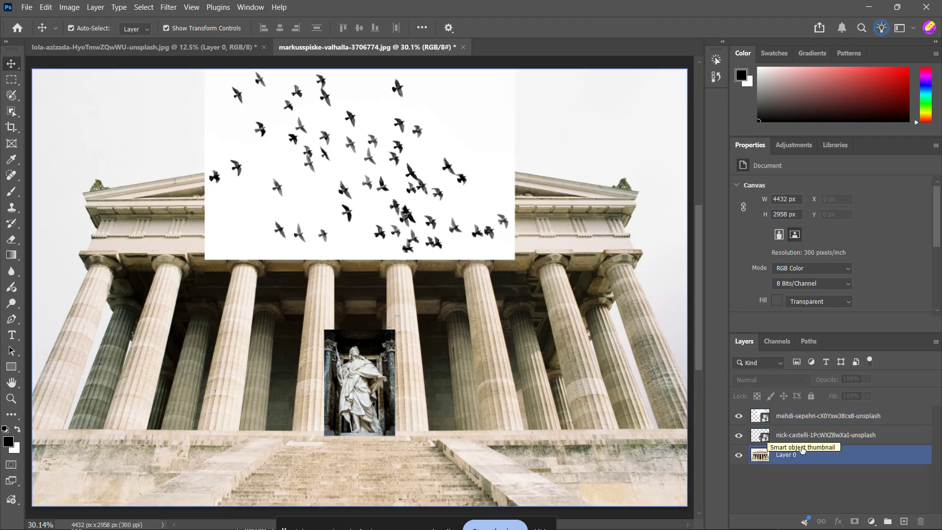
Step: Set the statue layer's blend mode to Screen
click(789, 418)
click(787, 437)
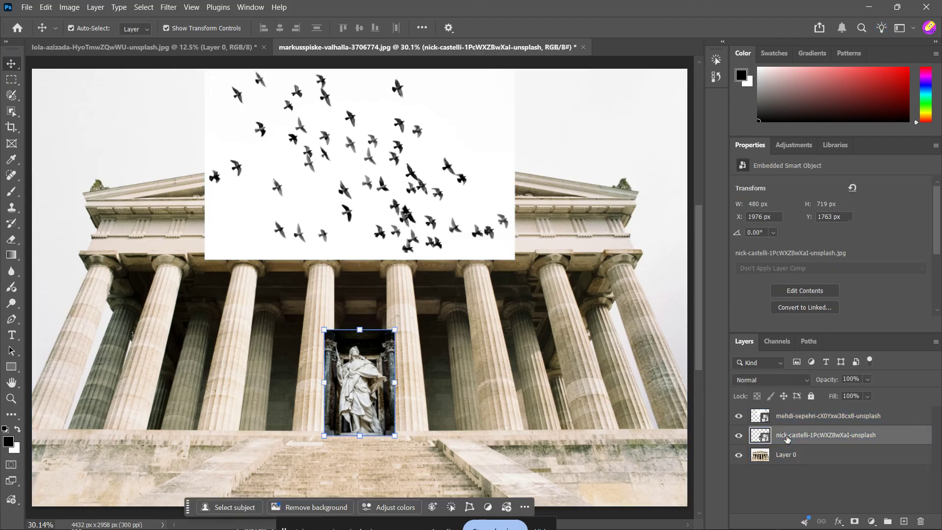
click(785, 380)
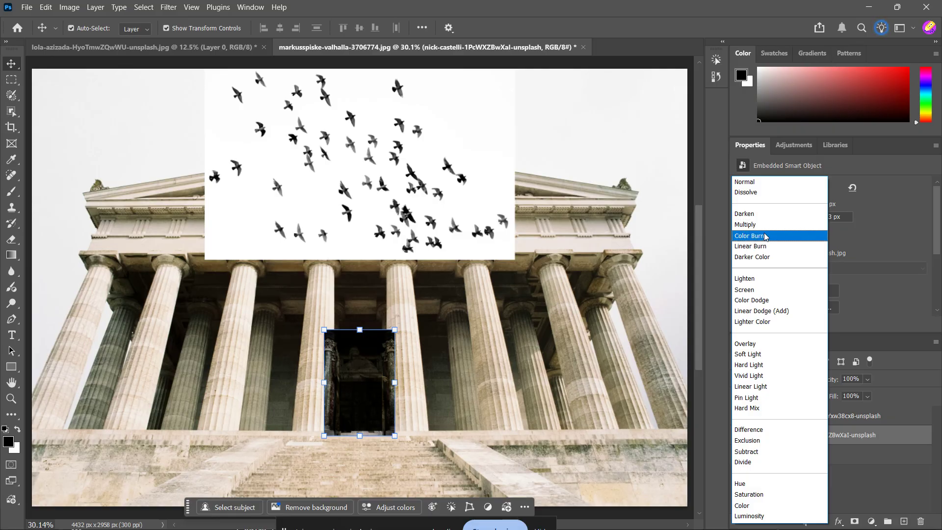
click(759, 289)
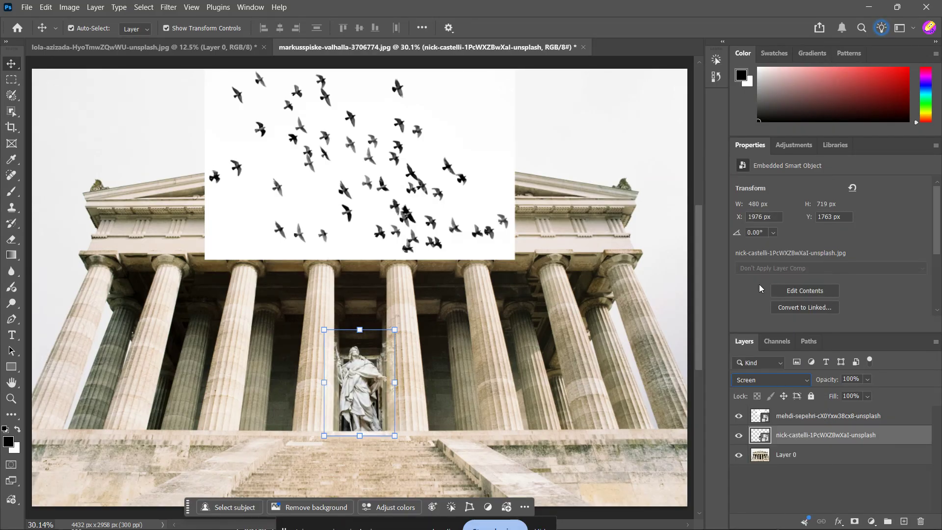
Step: Set the birds layer's blend mode to Multiply
click(785, 416)
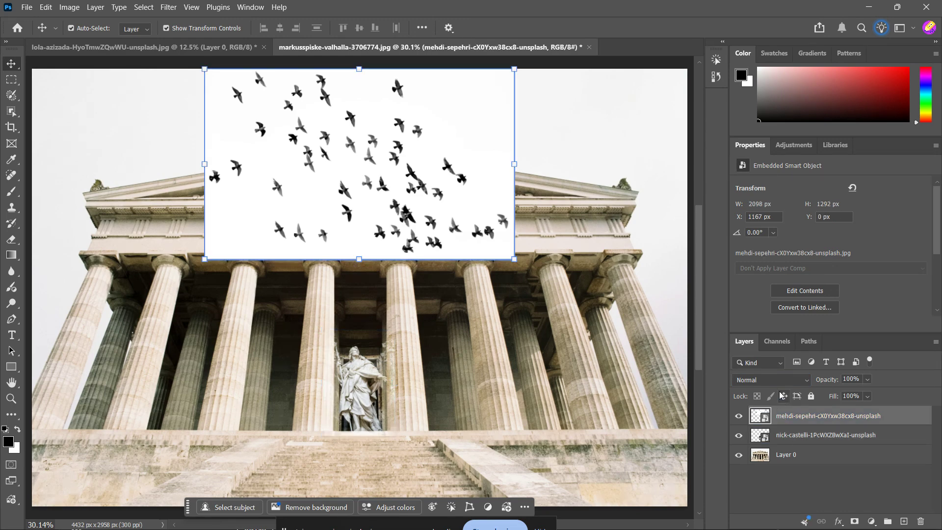
click(773, 380)
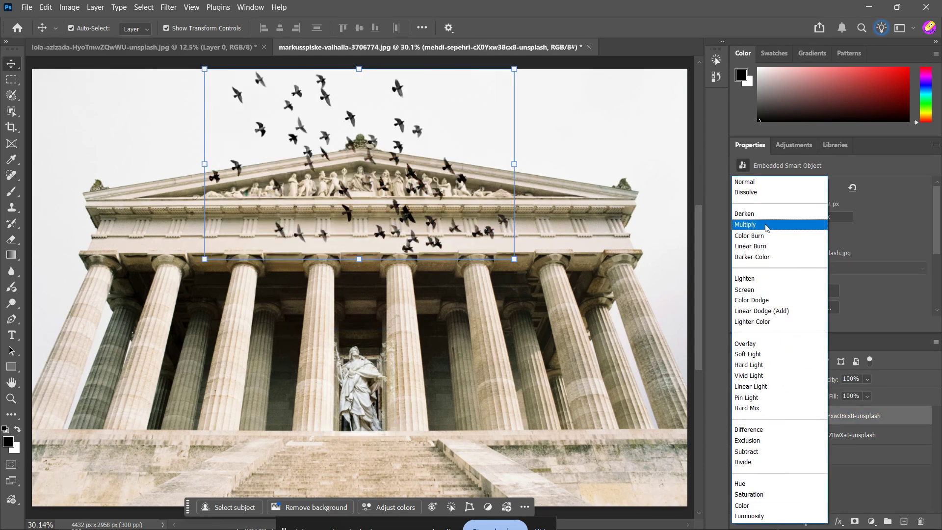
click(746, 225)
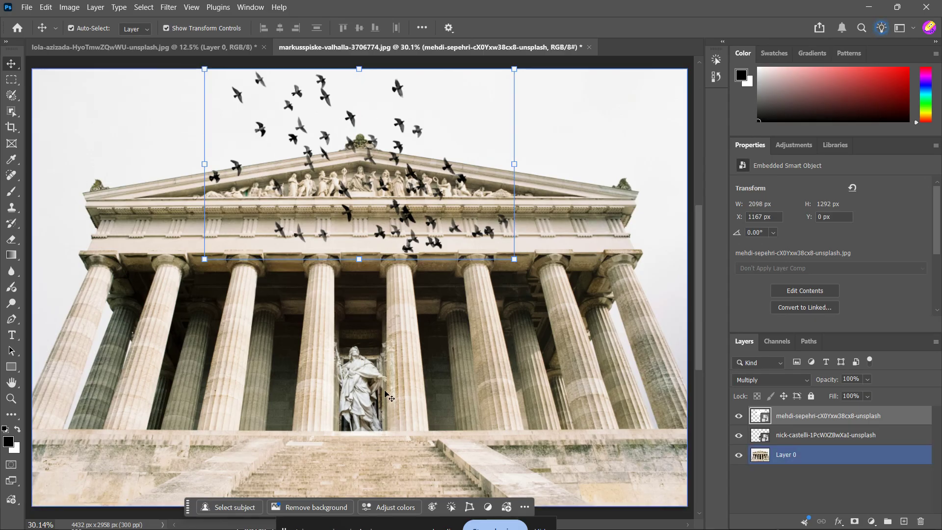
Step: In the statue layer's style, split and shift the Current Layer black Blend If slider to fade its dark areas
click(795, 435)
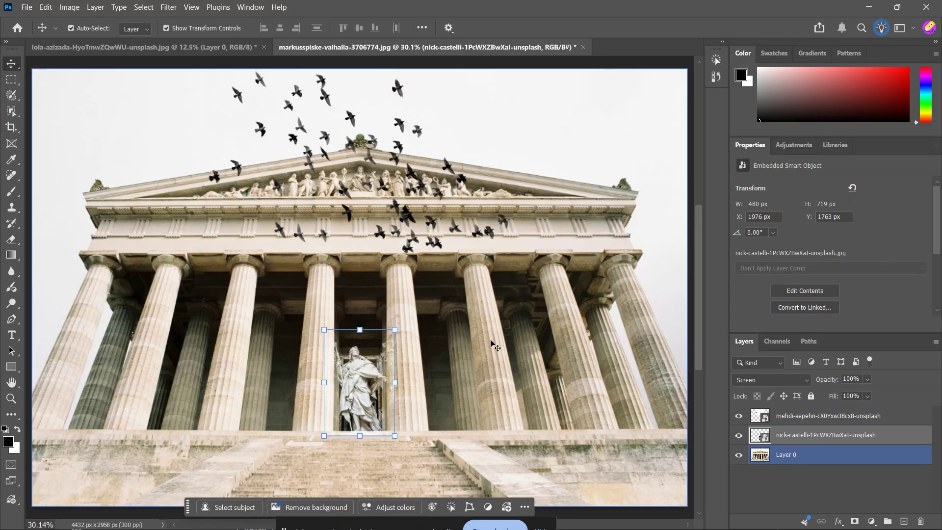
double_click(890, 437)
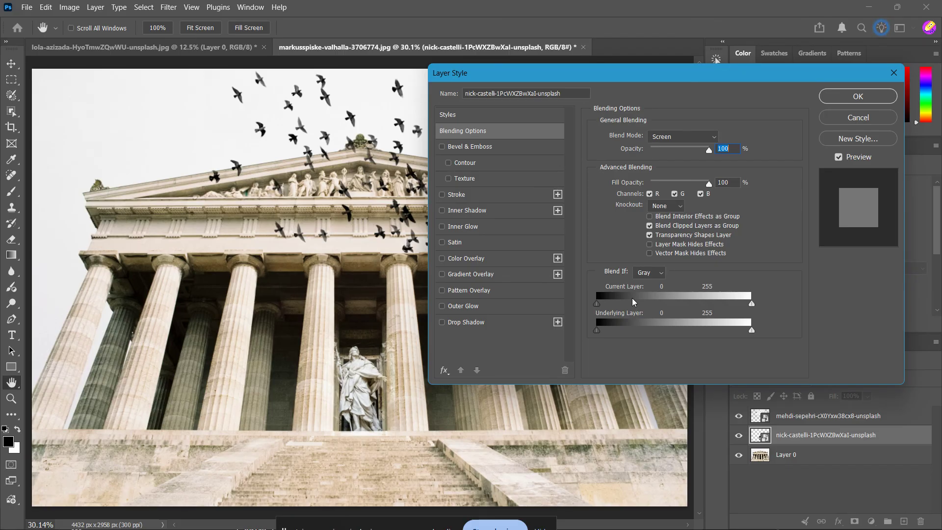
key(alt)
drag(597, 306, 633, 310)
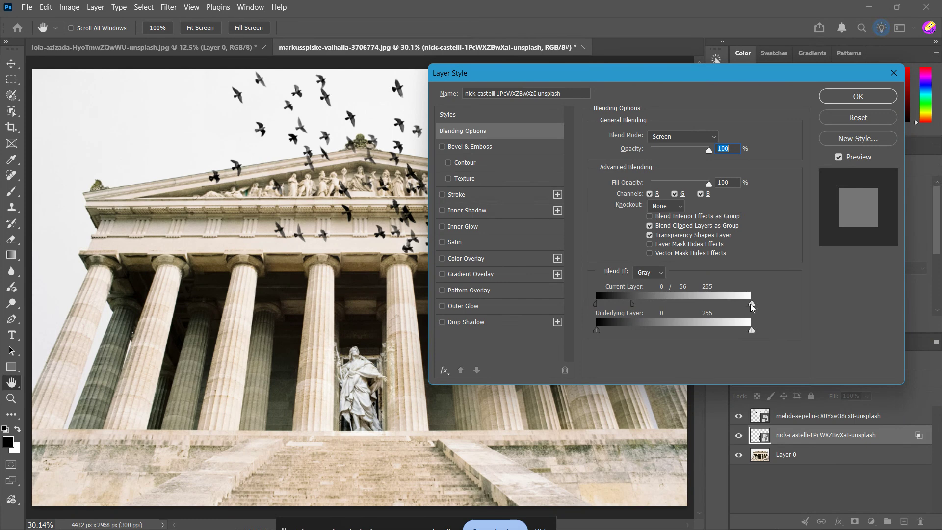
drag(752, 305, 752, 307)
mouse_move(751, 305)
mouse_down()
mouse_move(710, 304)
mouse_move(752, 306)
mouse_up()
drag(631, 304, 661, 310)
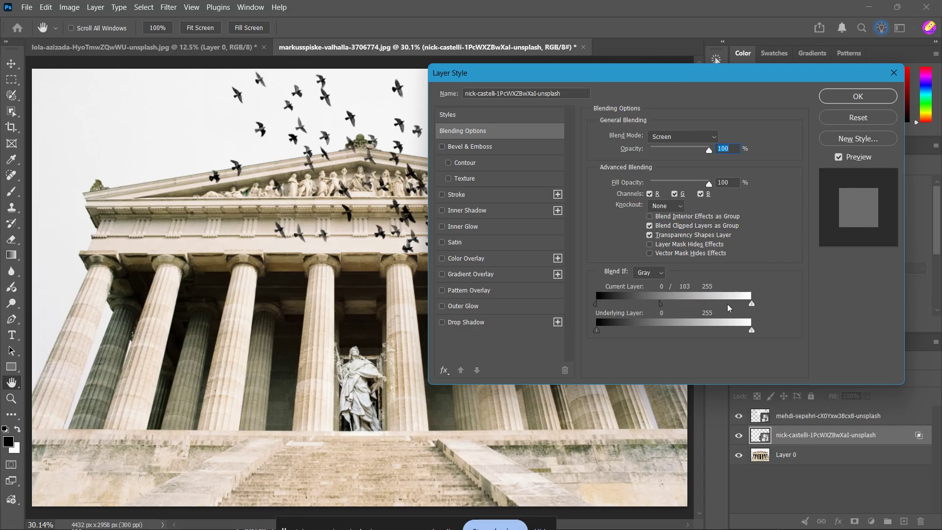
mouse_move(749, 304)
mouse_down()
mouse_move(721, 311)
mouse_move(752, 311)
mouse_up()
drag(663, 306, 645, 321)
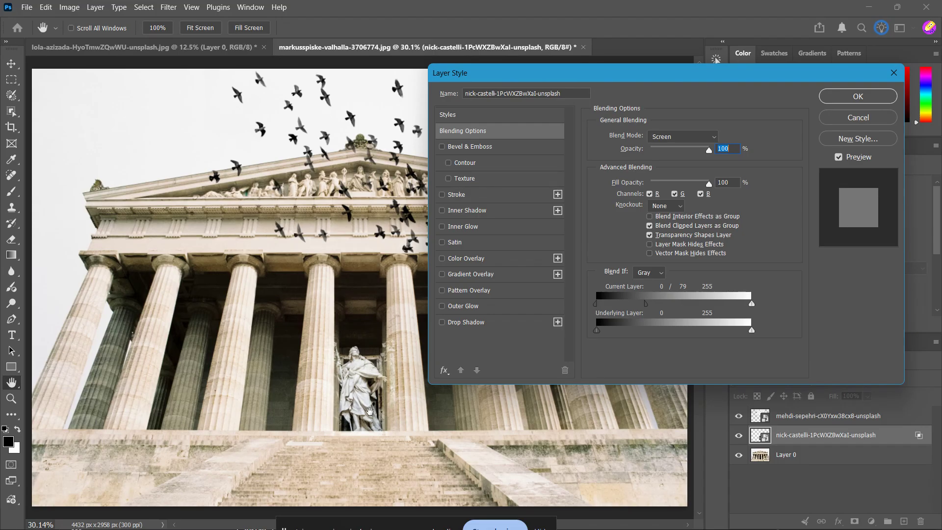
key(alt)
key(alt)
drag(647, 304, 656, 304)
click(858, 96)
Step: Apply a slight Gaussian Blur to the statue smart object
click(169, 7)
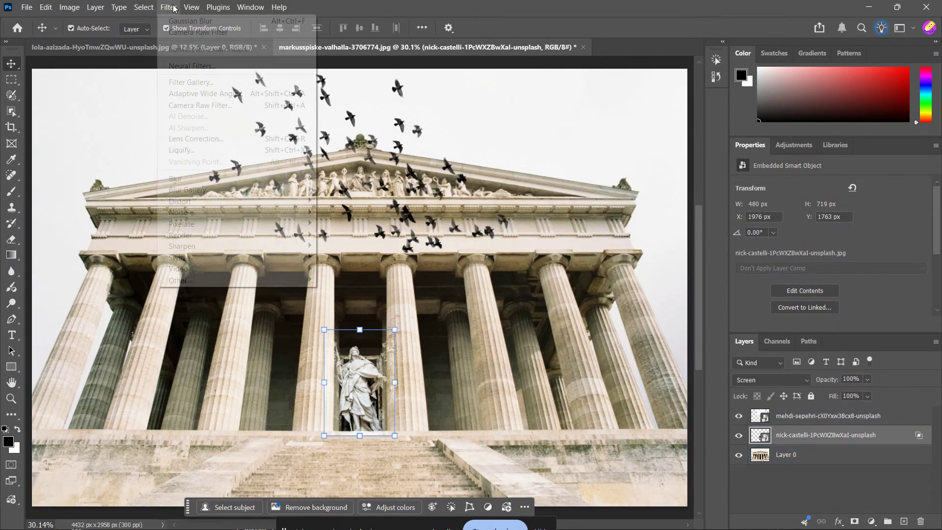
mouse_move(275, 183)
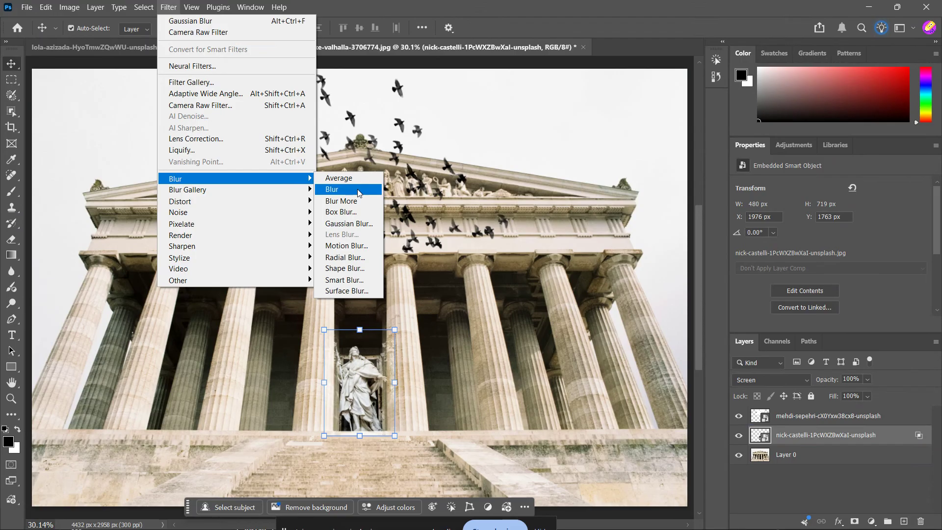
click(360, 217)
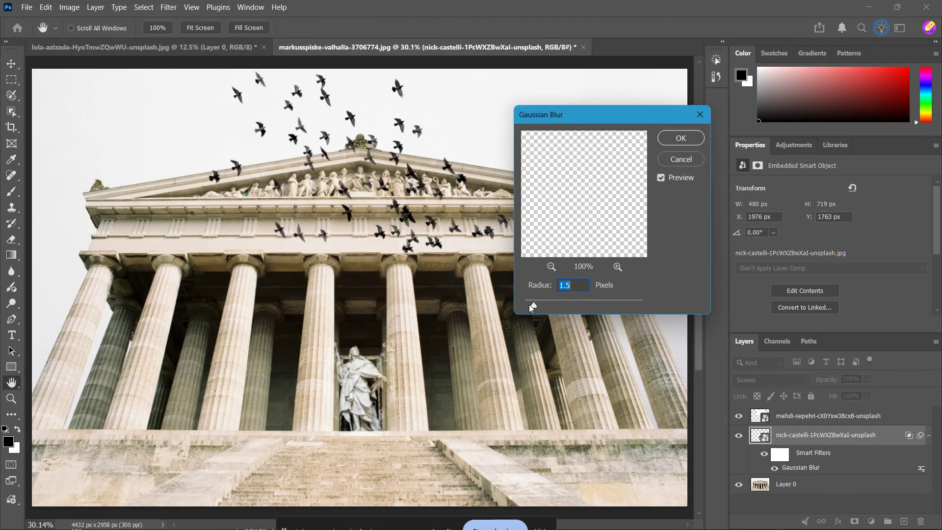
drag(532, 306, 525, 305)
click(573, 288)
key(Tab)
click(681, 138)
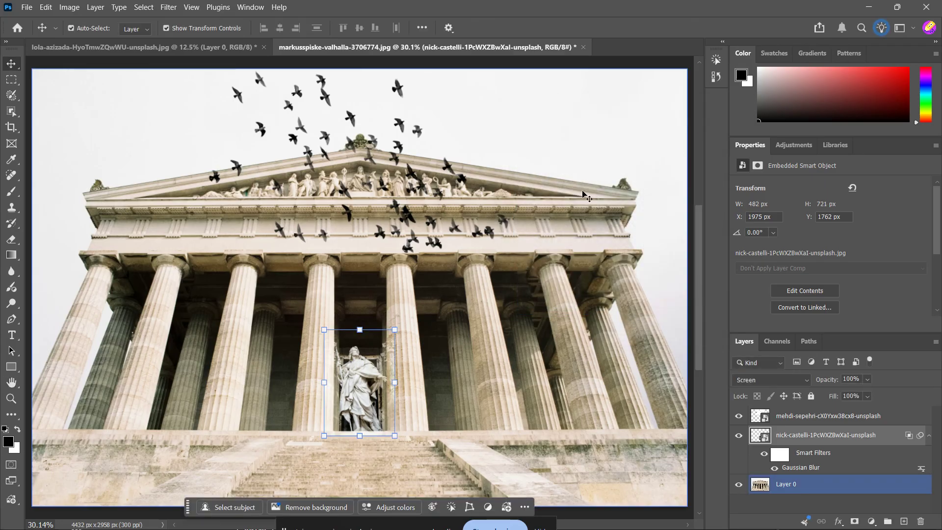
Step: Move the flock of birds slightly downward over the temple pediment
click(381, 382)
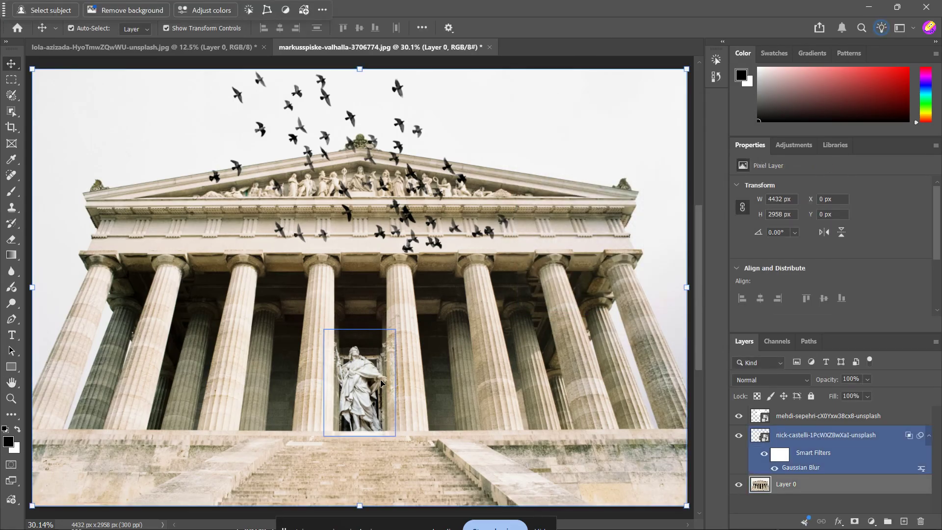
scroll(381, 383, up, 5)
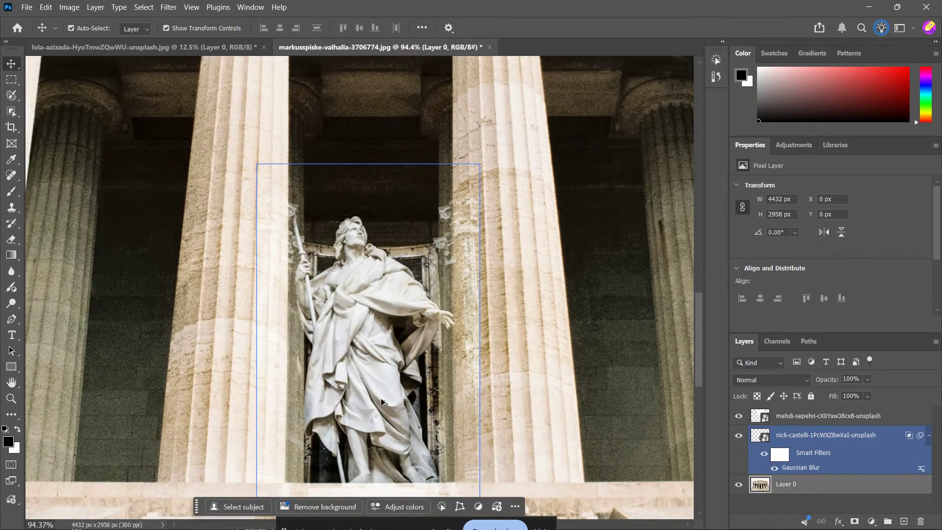
scroll(381, 401, down, 5)
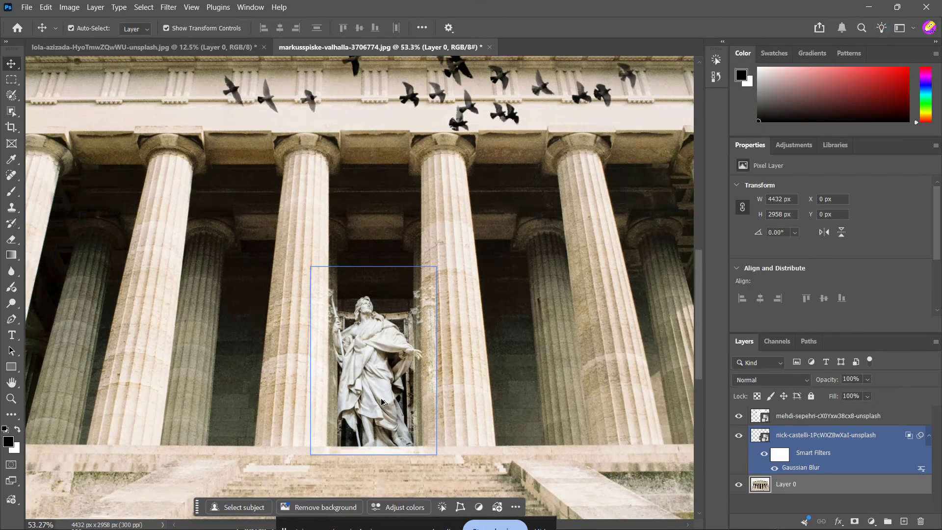
scroll(381, 402, down, 1)
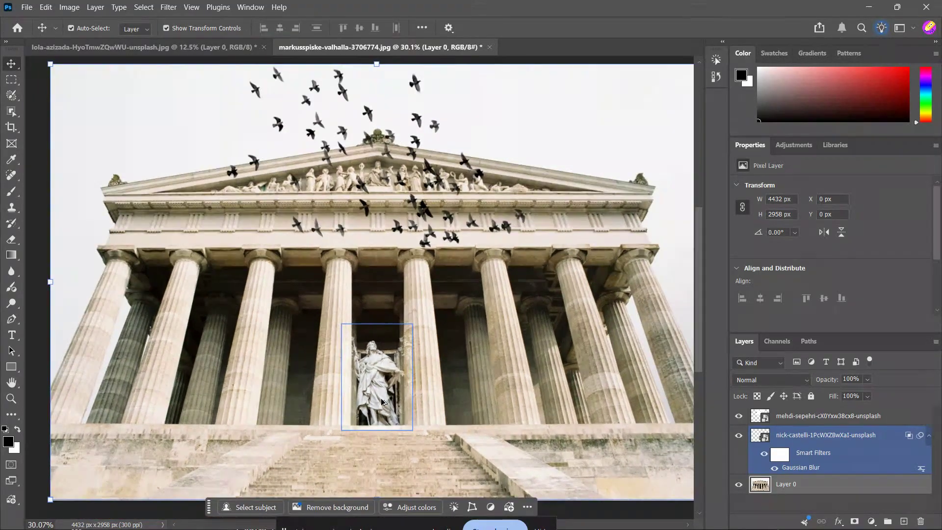
click(451, 185)
drag(450, 186, 450, 202)
click(606, 157)
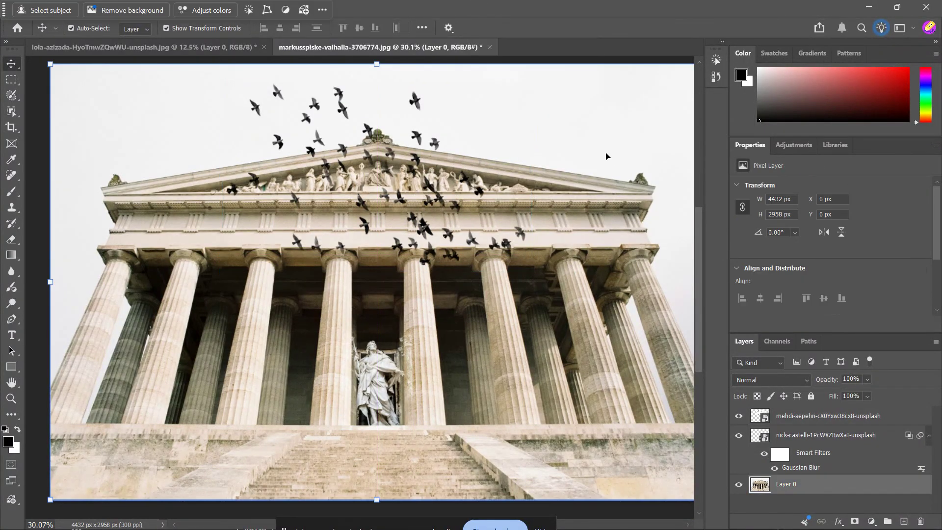